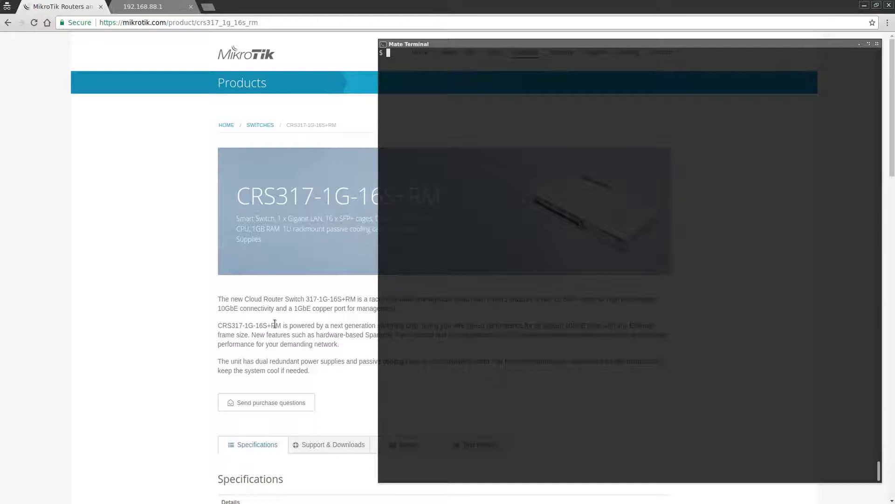
Bring up the Ethernet Temporary MikroTik Setup connection with nmcli
text(nmcli connection up Et)
key(Tab)
key(Return)
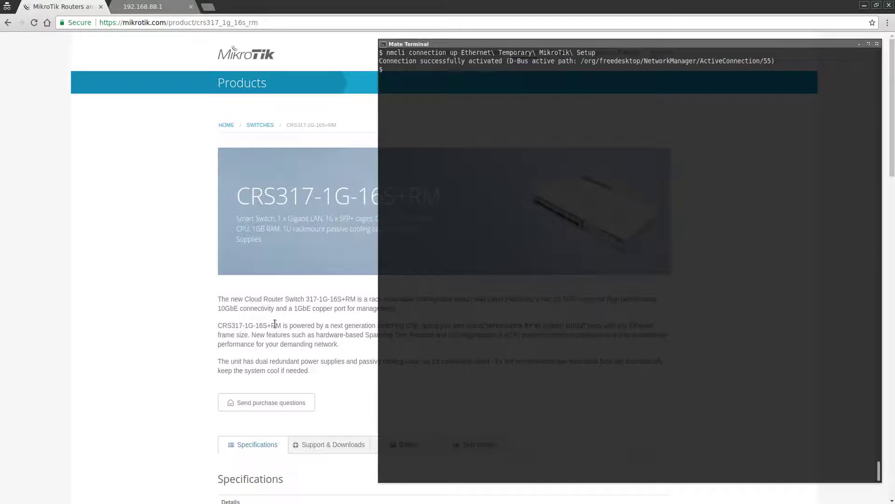
Check interfaces with ifconfig and confirm 192.168.88.1 answers pings with no packet loss
text(ifconfig)
key(Return)
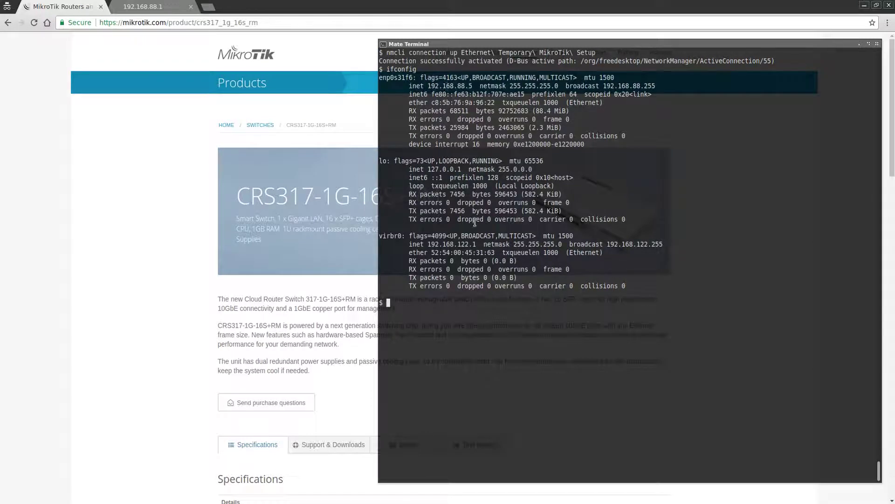
text(ping 192.168.88.1)
key(Return)
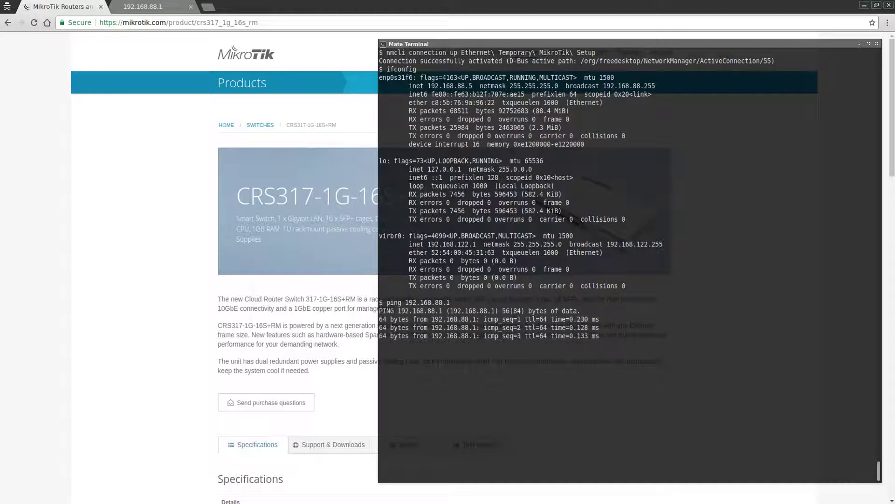
key(ctrl+c)
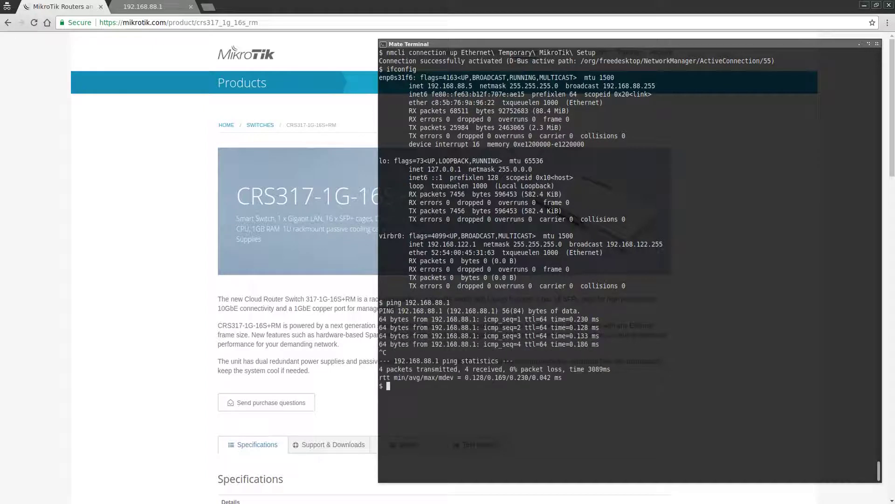
click(160, 10)
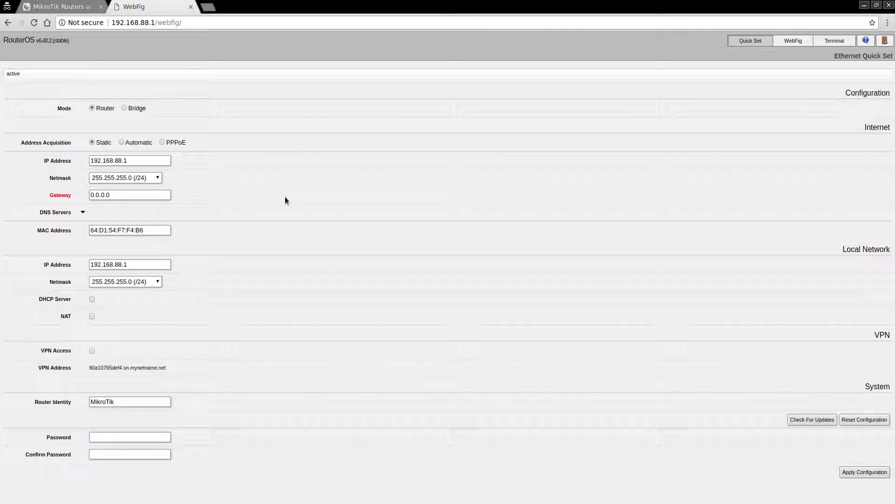
Switch Quick Set to Bridge mode with IP 192.168.0.14 and netmask 255.255.255.128 (/25)
click(123, 108)
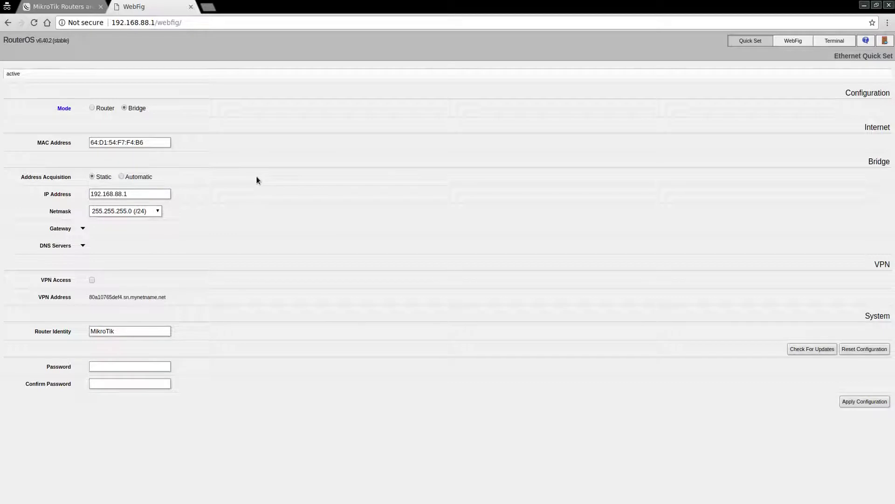
click(149, 194)
key(BackSpace)
key(BackSpace)
key(BackSpace)
key(BackSpace)
text(0.14)
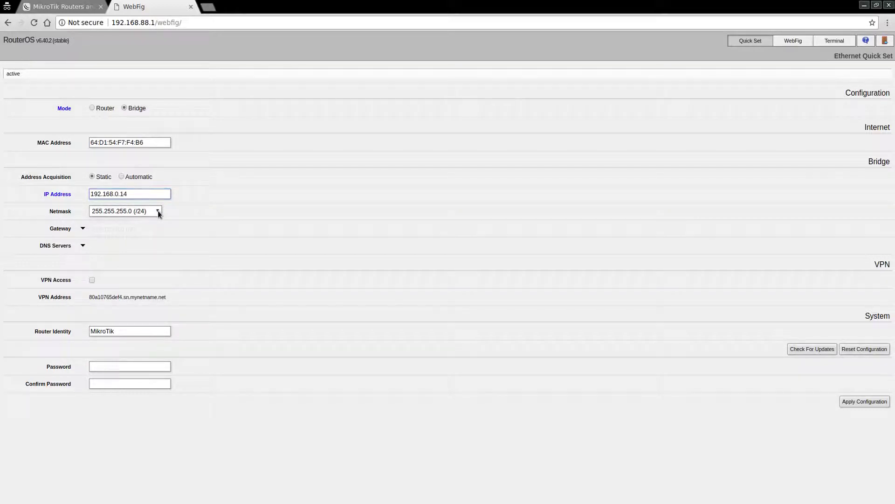
click(159, 212)
drag(158, 330, 157, 344)
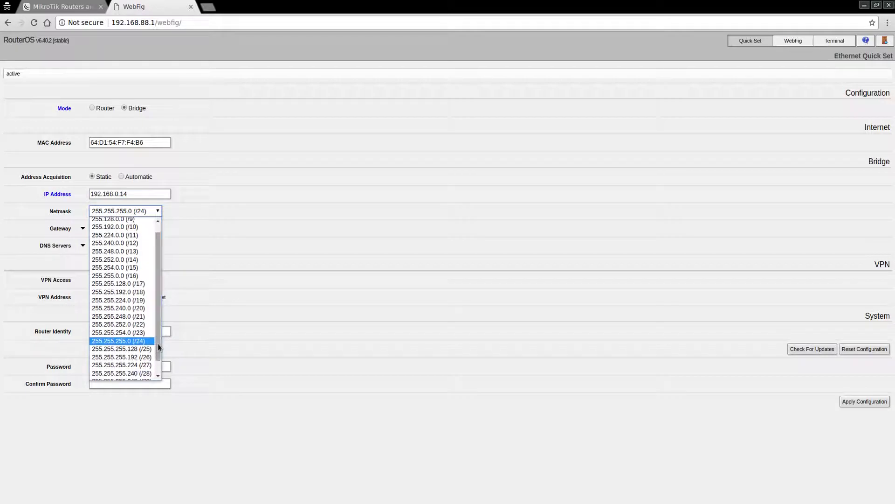
click(145, 350)
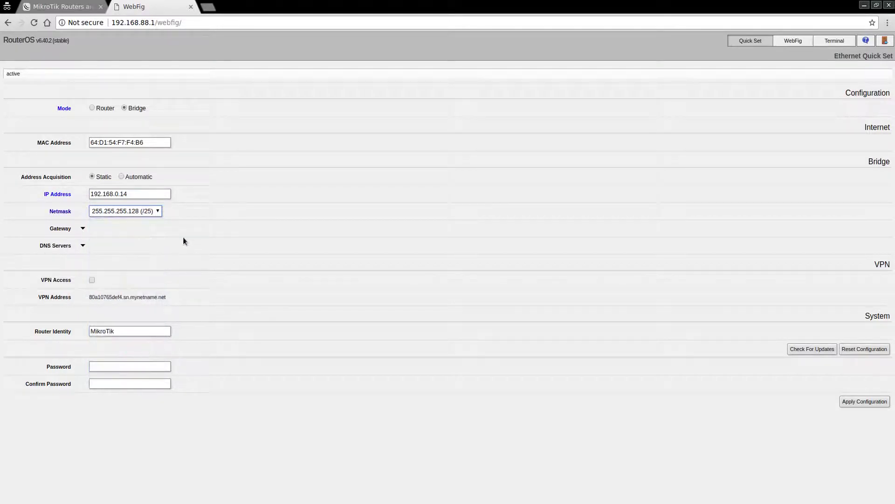
Set gateway and DNS server to 192.168.0.1 and apply the configuration
click(83, 228)
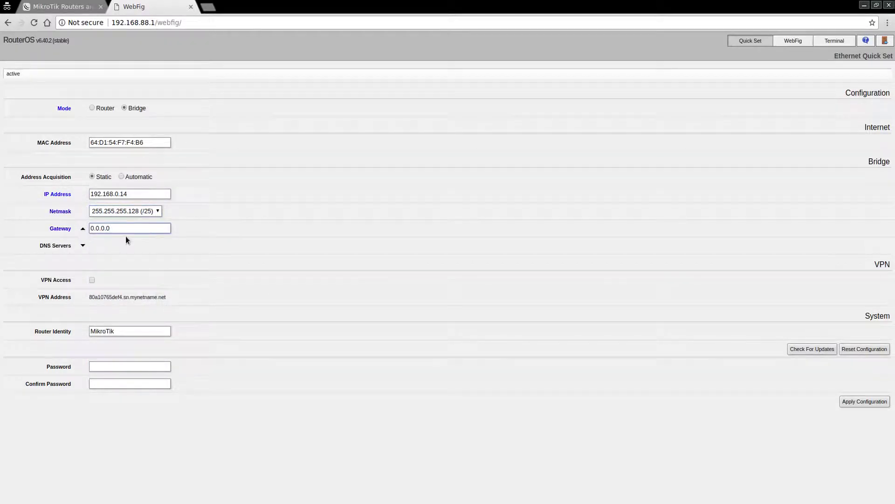
key(BackSpace)
key(BackSpace)
key(BackSpace)
key(BackSpace)
key(BackSpace)
text(192.168.0.1)
click(82, 245)
double_click(141, 247)
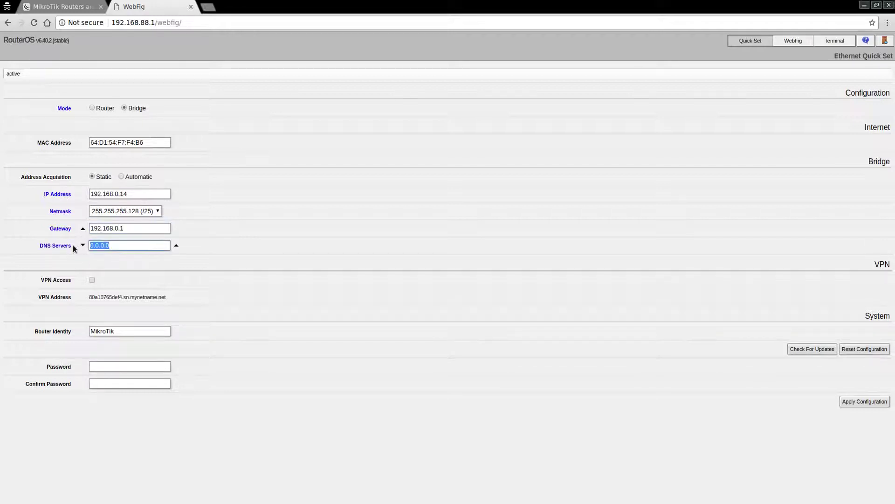
text(192.168.0.1)
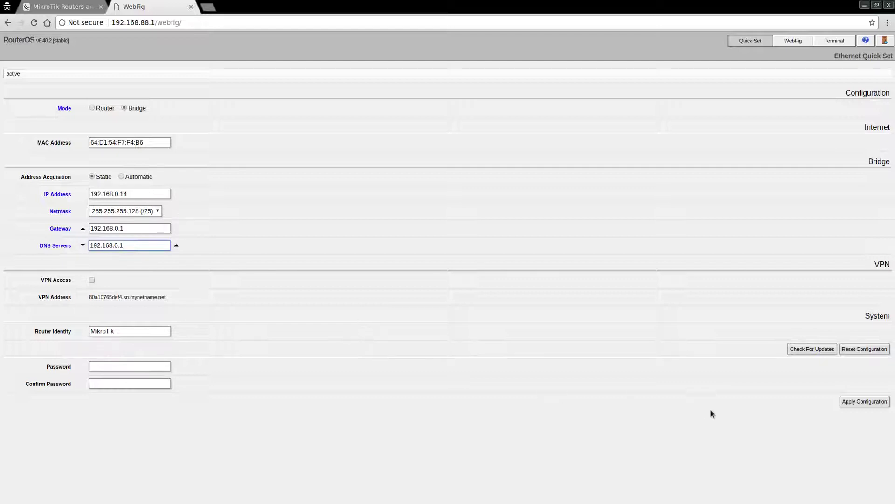
click(865, 402)
Bring MATE Terminal back to the front
key(alt+Tab)
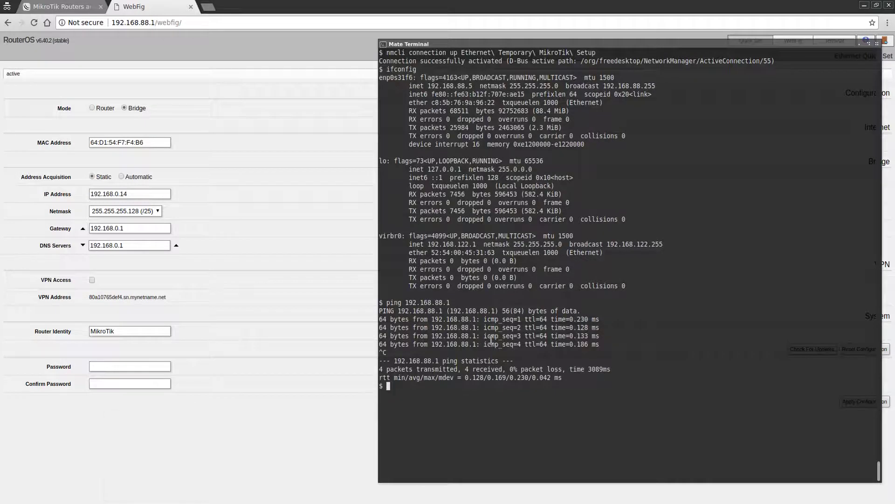
Take down the Ethernet Temporary MikroTik Setup connection with nmcli connection down
text(nmco)
key(BackSpace)
text(li connection down )
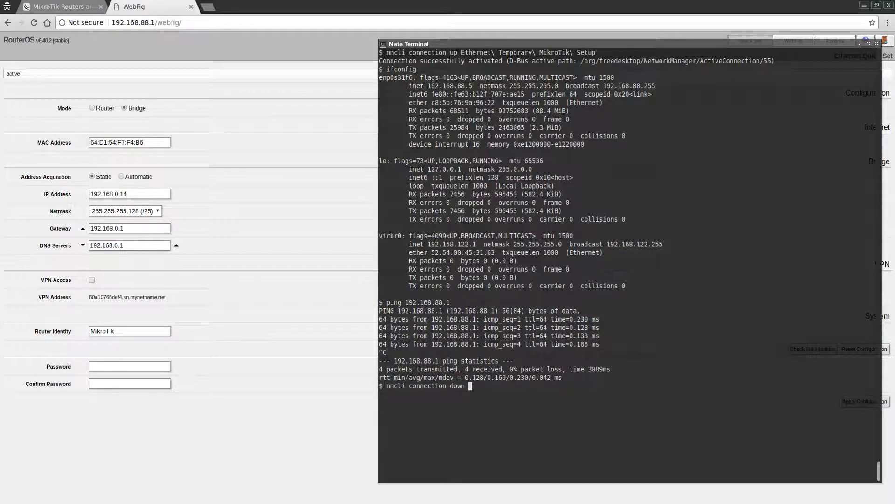
text(Ethe)
key(Tab)
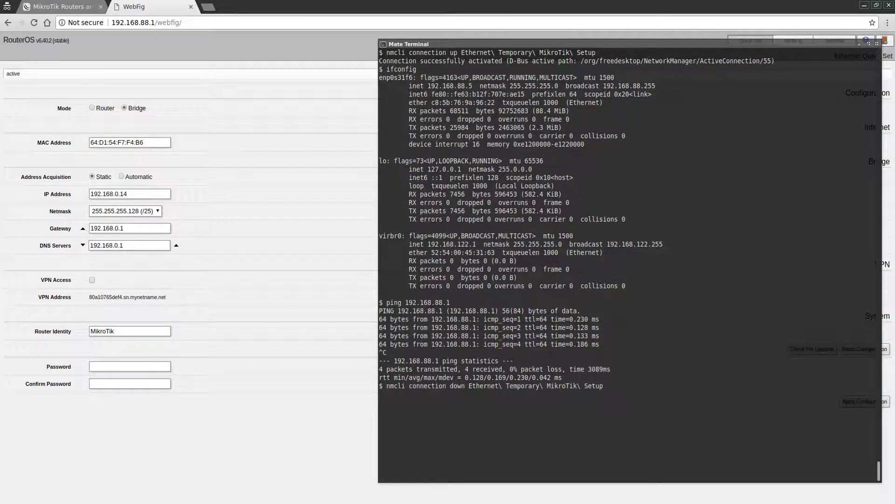
key(Return)
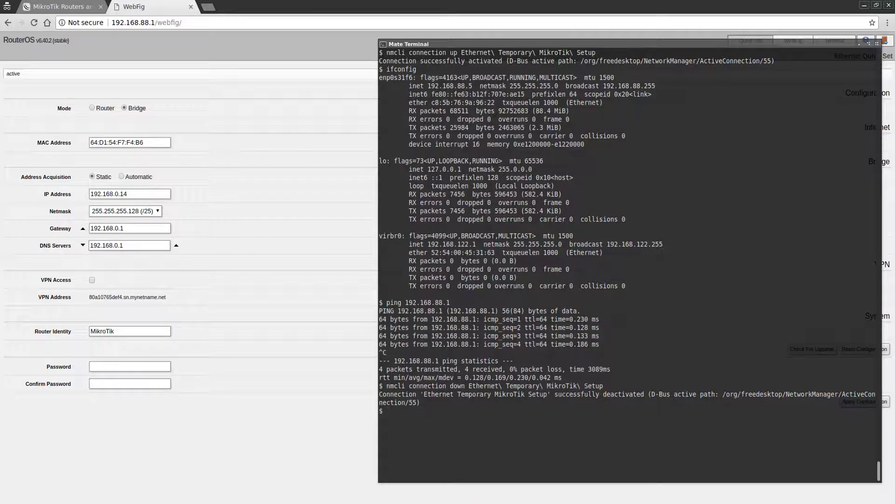
text(nmcli connection edit Et)
Open the connection in the nmcli editor, go to ipv4 and clear its existing addresses
key(Tab)
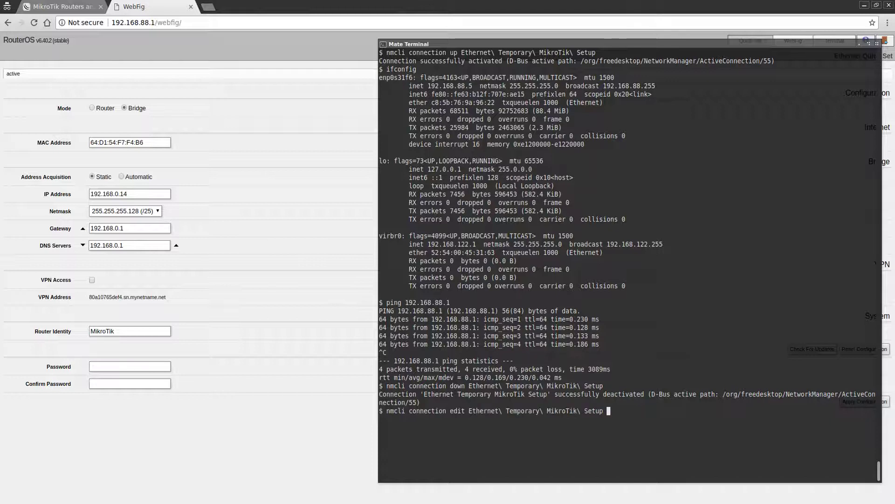
key(Return)
text(got)
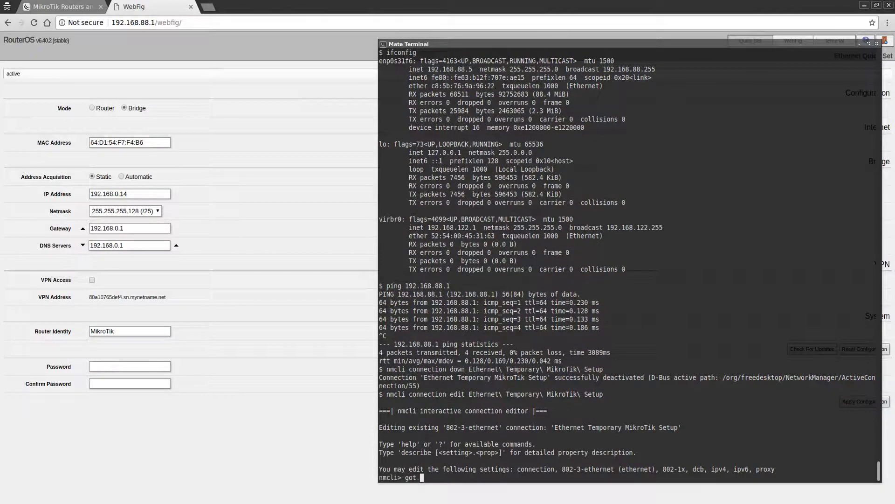
text(o ip4)
key(Return)
text(goto ipv4)
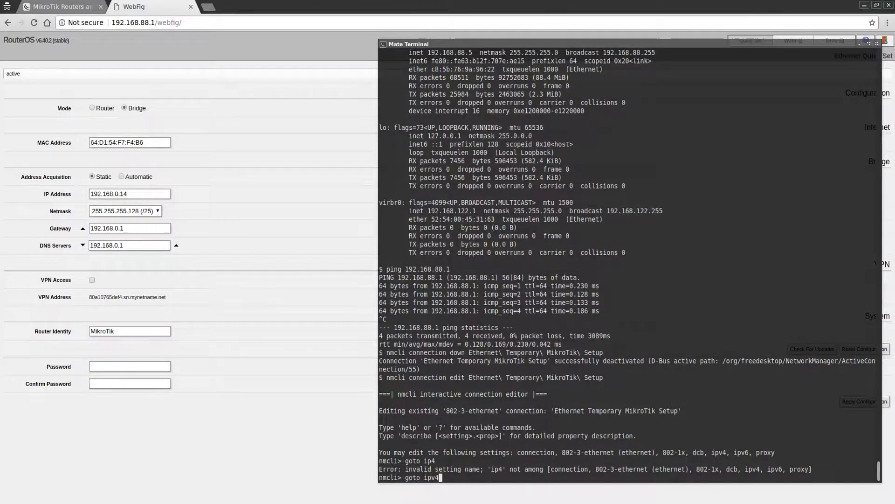
key(Return)
text(print)
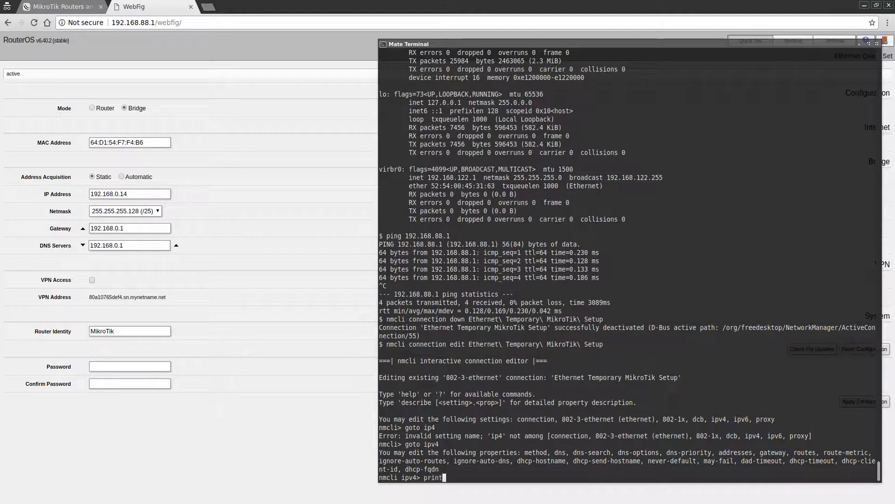
key(Return)
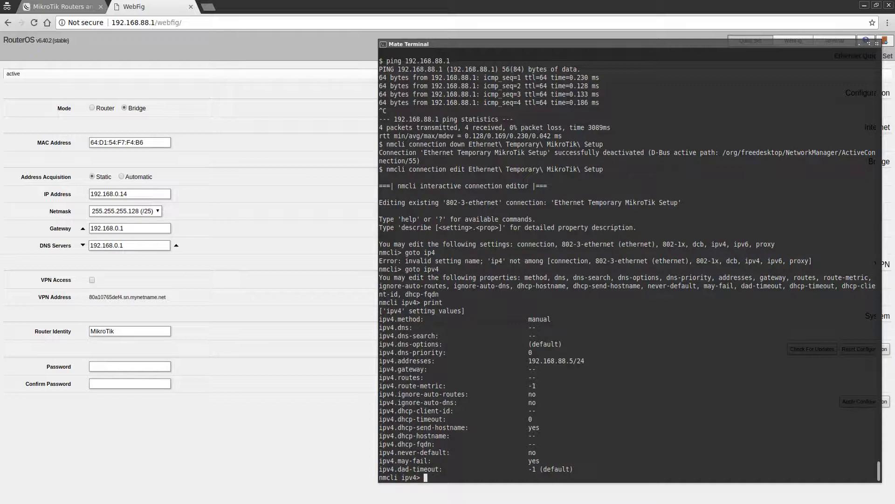
text(set addresses)
key(Return)
key(Return)
text(print)
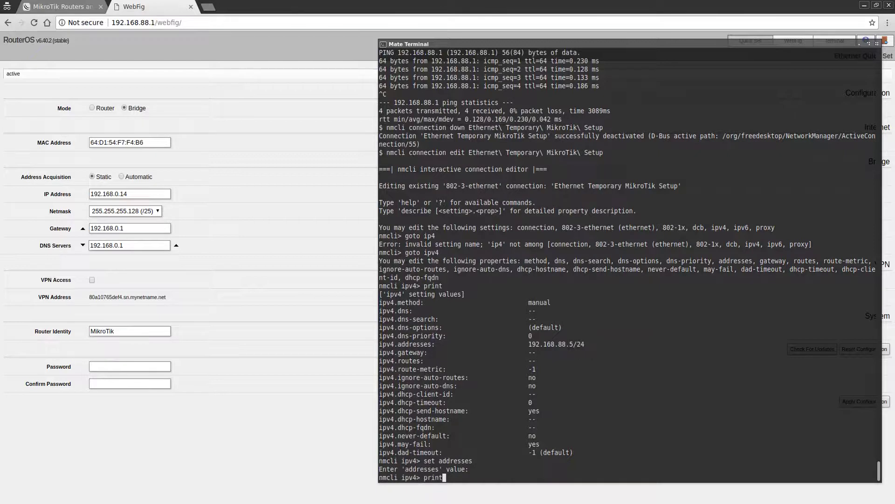
key(Return)
Set ipv4 addresses to 192.168.0.20/25, accept the manual method, and verify
text(set)
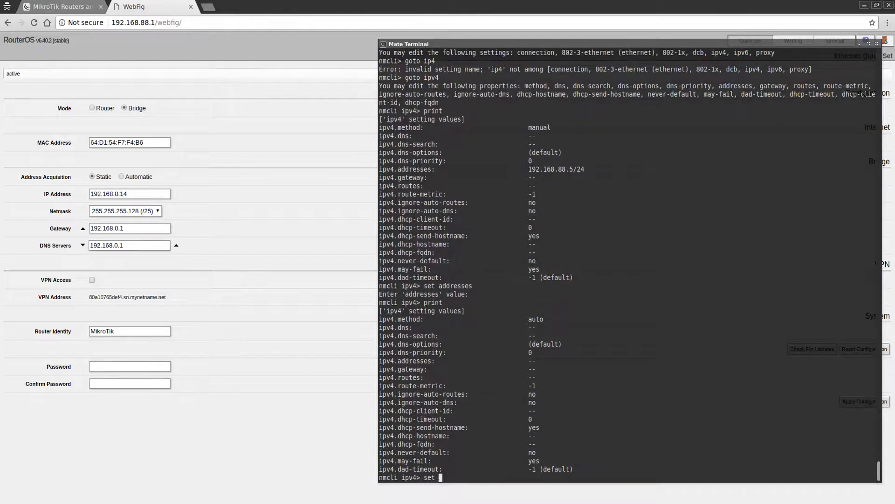
text( ad)
key(Tab)
text(192.168.0.20/25)
key(Return)
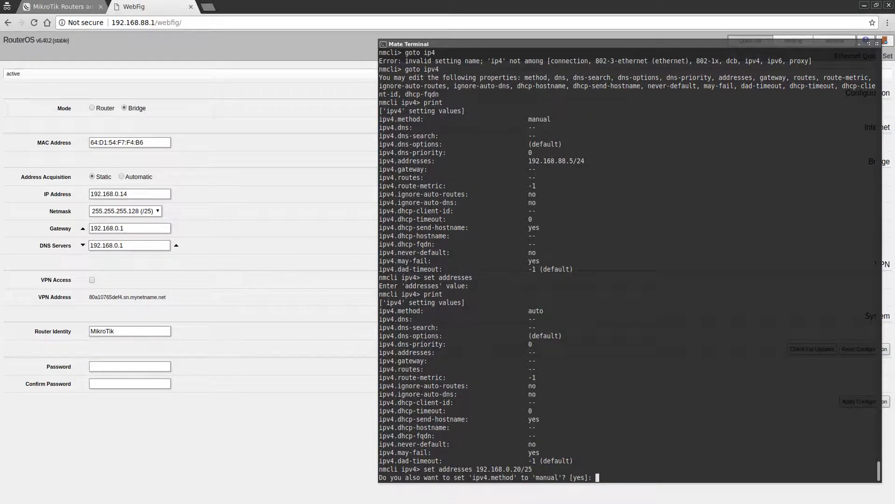
text(yes)
key(Return)
text(print)
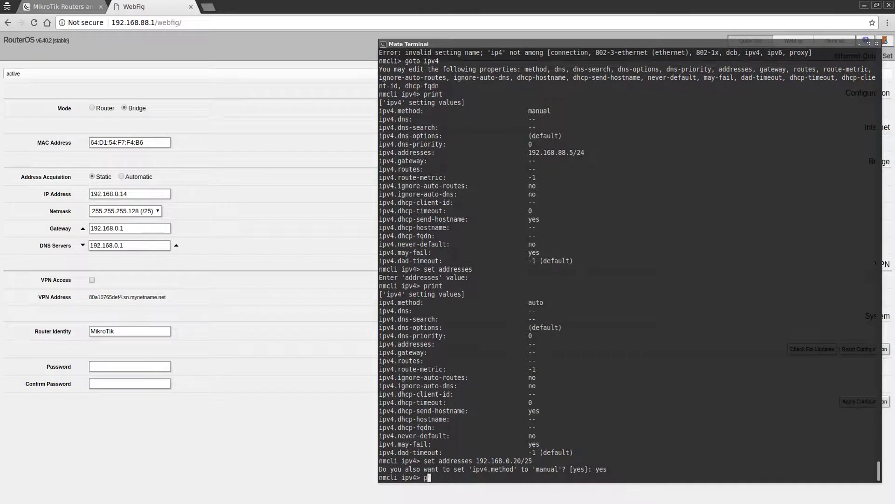
key(Return)
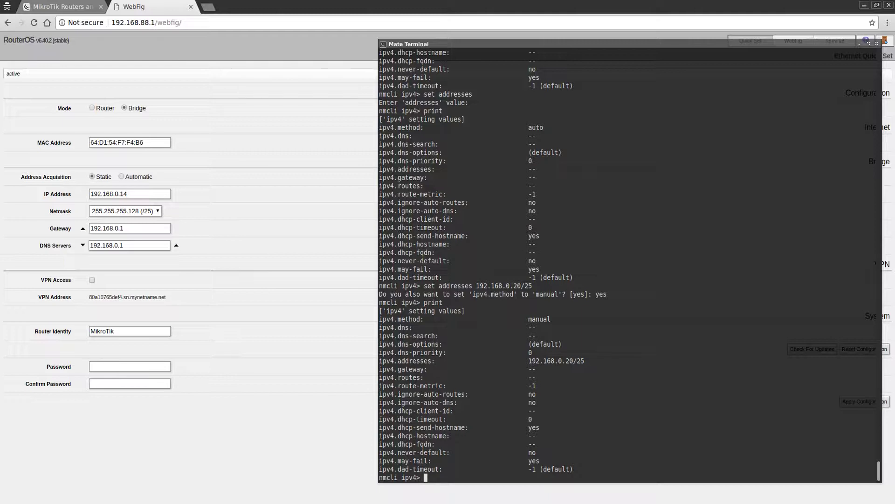
Save the edited connection and quit the nmcli editor
text(save)
key(Return)
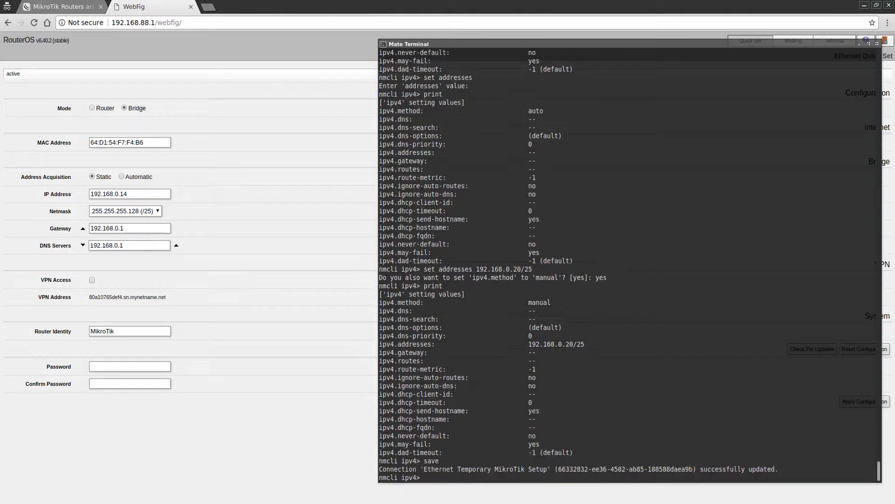
text(quit)
key(Return)
text(nm)
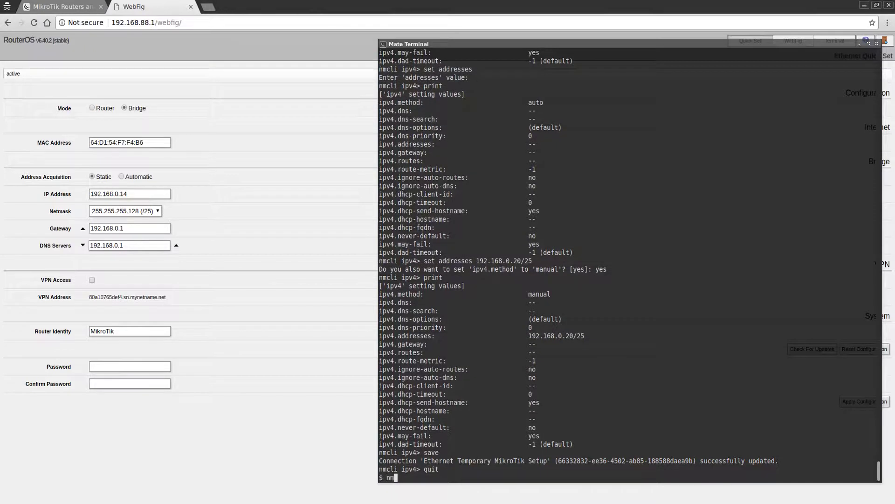
text(cli connection up Eth)
Activate the connection, confirm 192.168.0.20 in ifconfig, and ping 192.168.0.14 with 0% loss
key(Tab)
key(Return)
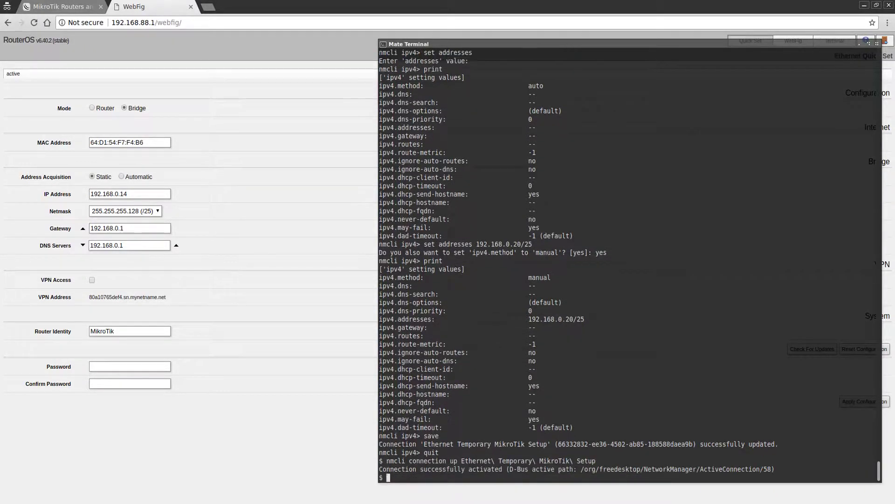
text(ifconfig)
key(Return)
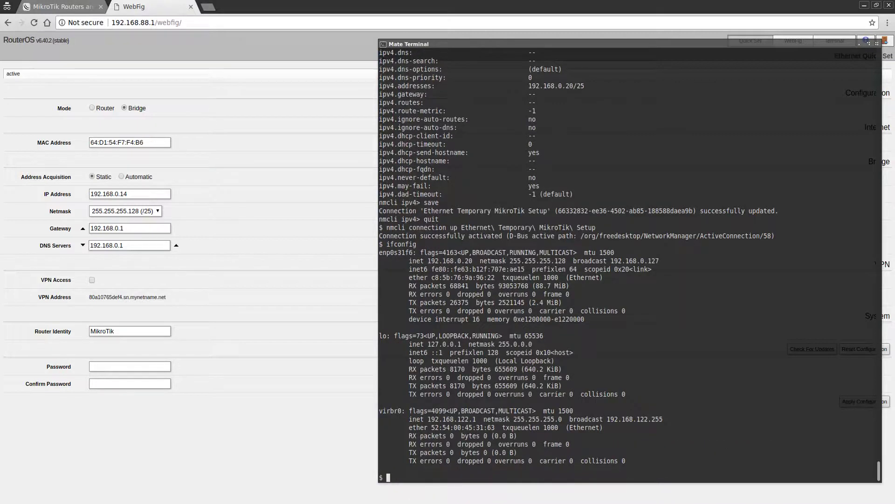
text(ping 192.168.0.14)
key(Return)
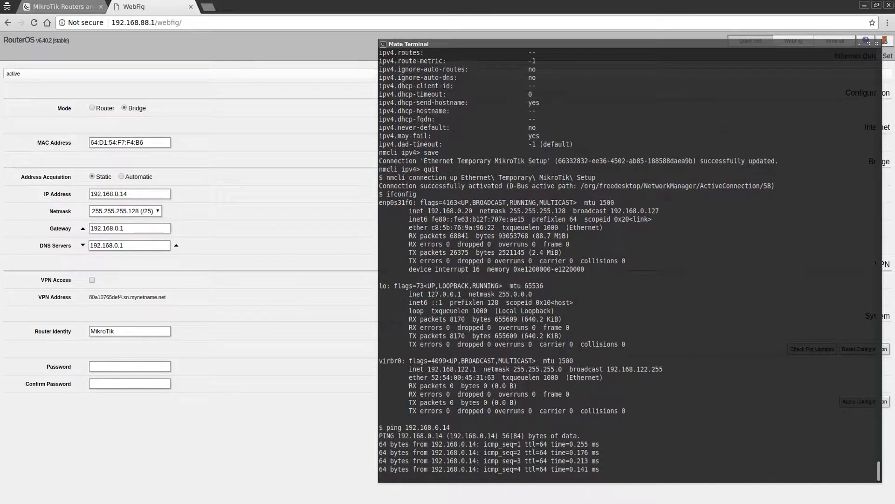
key(ctrl+c)
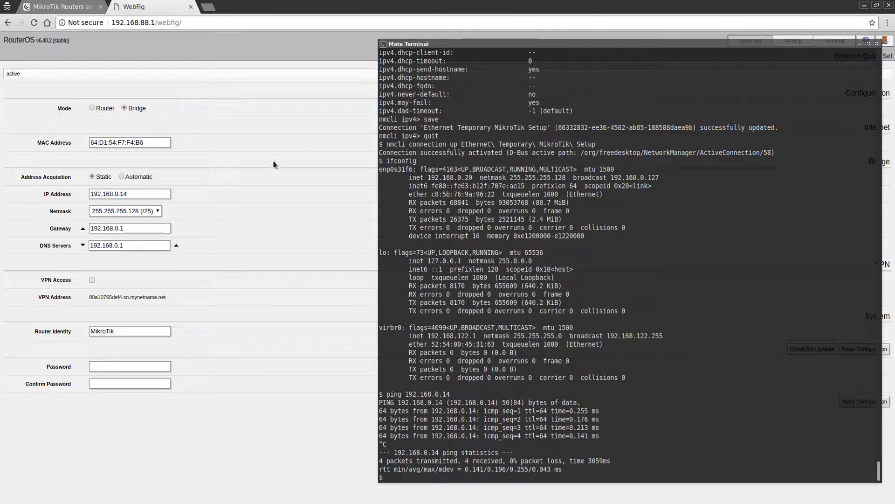
Load WebFig in the browser from the switch's new address 192.168.0.14
click(188, 27)
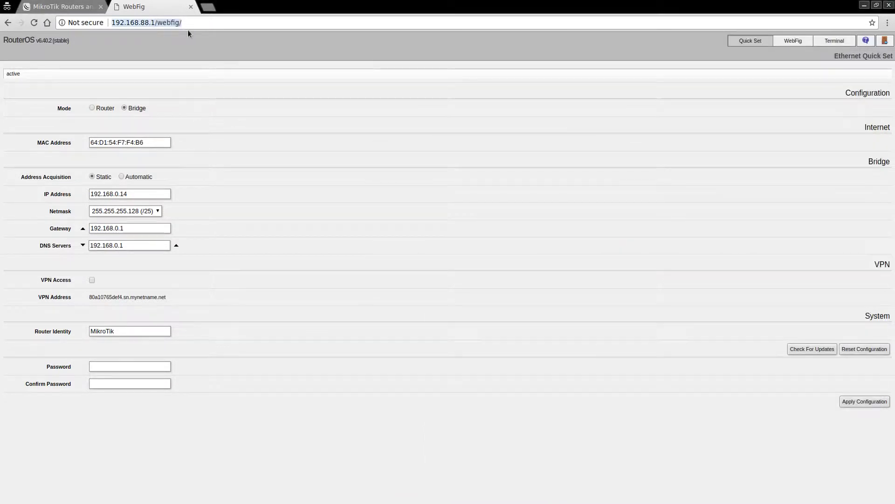
text(192.168.0.14)
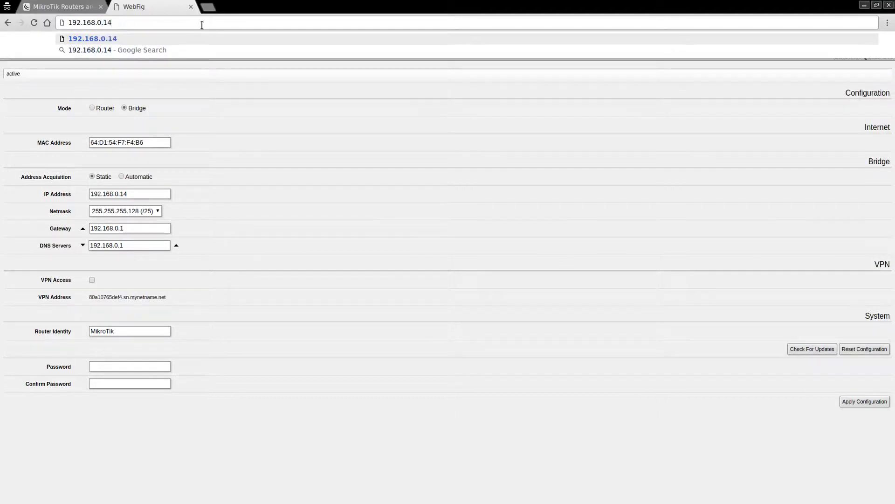
key(Return)
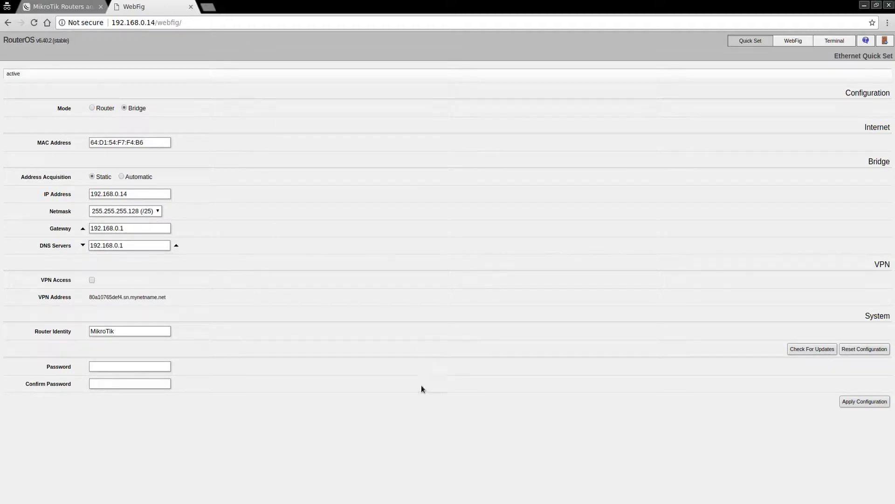
click(147, 368)
Enter and confirm the new admin password, then apply the Quick Set configuration
text(********)
key(Tab)
text(********)
click(868, 401)
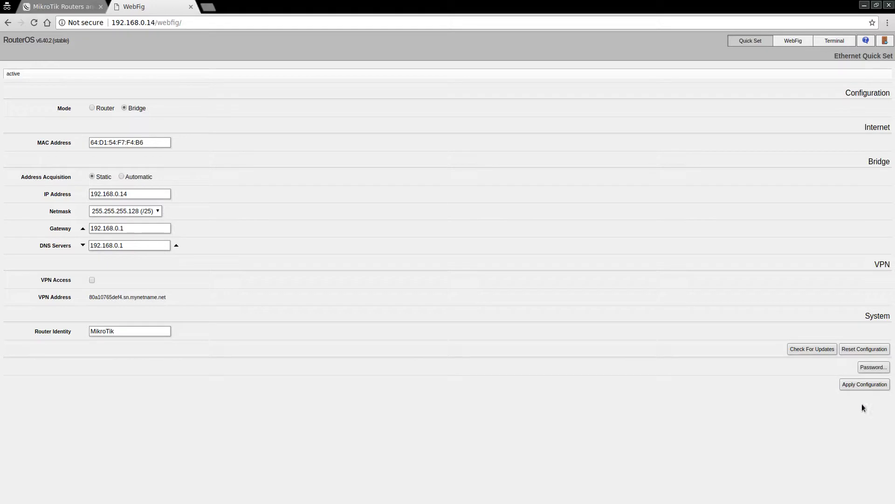